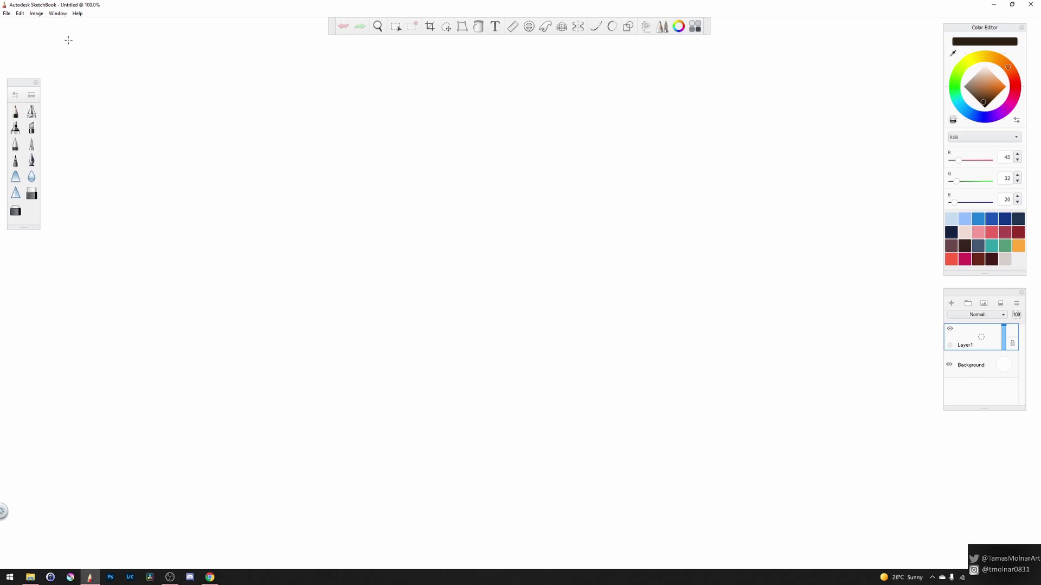
- Create a new empty FlipBook with the Full HD 1920 x 1080 preset, 24 fps and 240 frames
{"action": "left_click", "coordinate": [6, 13]}
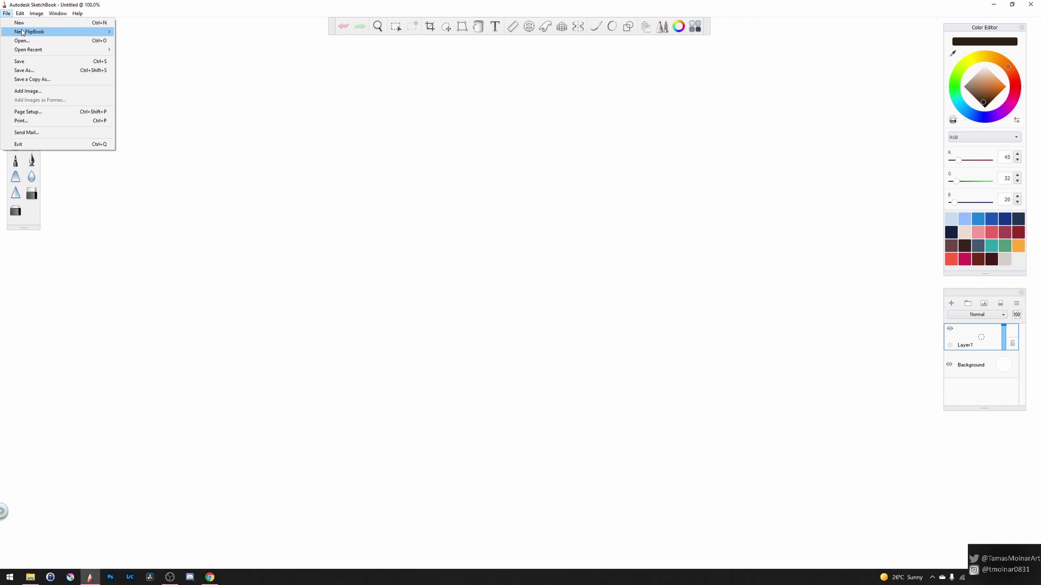
{"action": "mouse_move", "coordinate": [22, 32]}
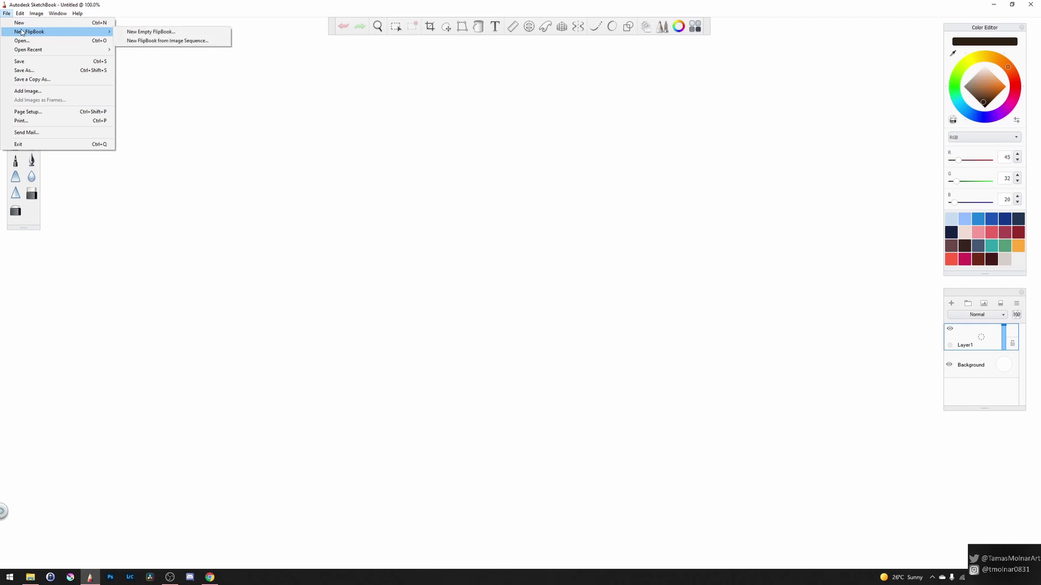
{"action": "left_click", "coordinate": [126, 31]}
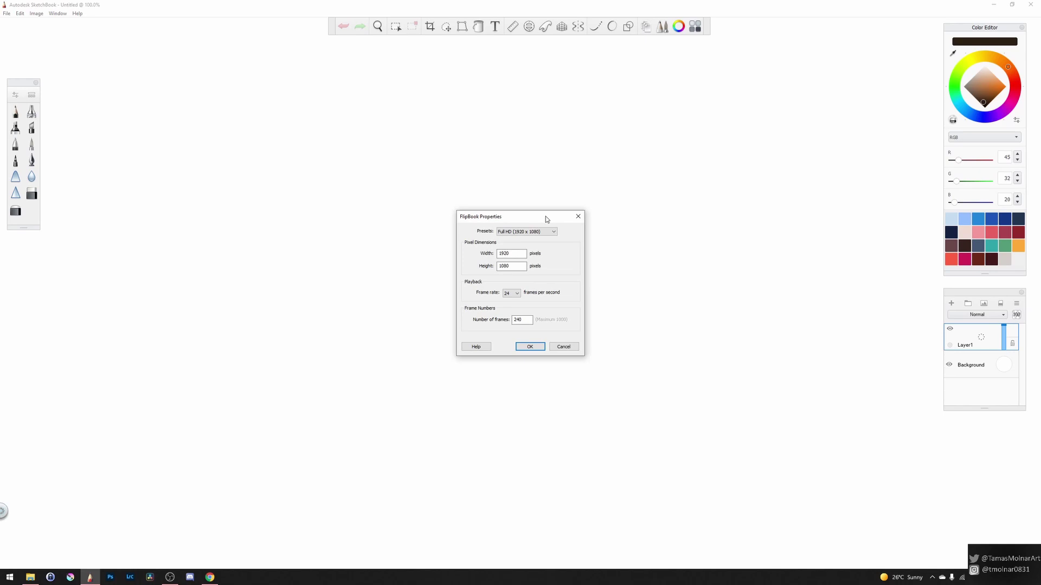
{"action": "left_click", "coordinate": [548, 232]}
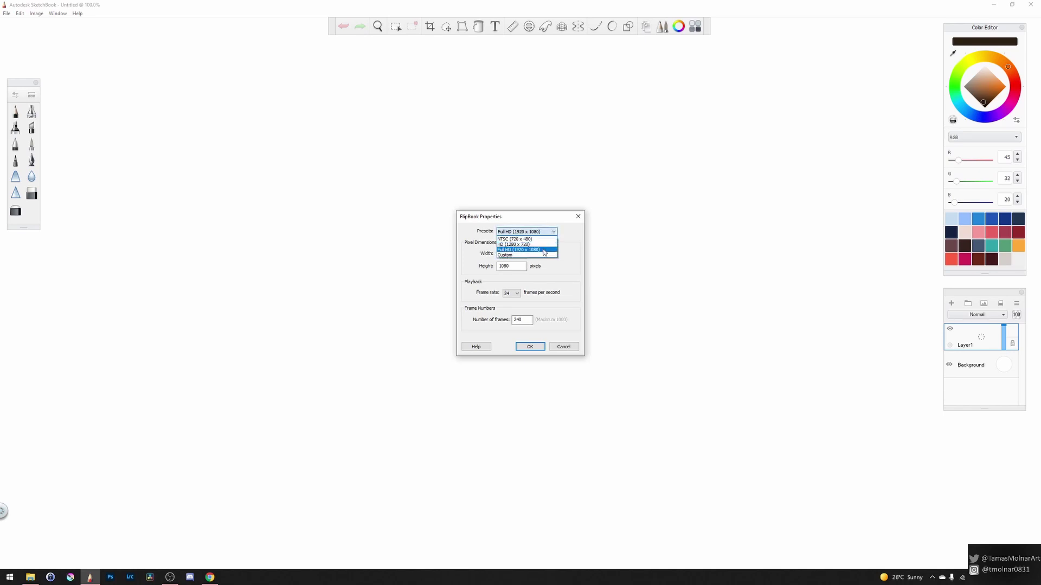
{"action": "left_click", "coordinate": [544, 252]}
{"action": "left_click", "coordinate": [531, 347]}
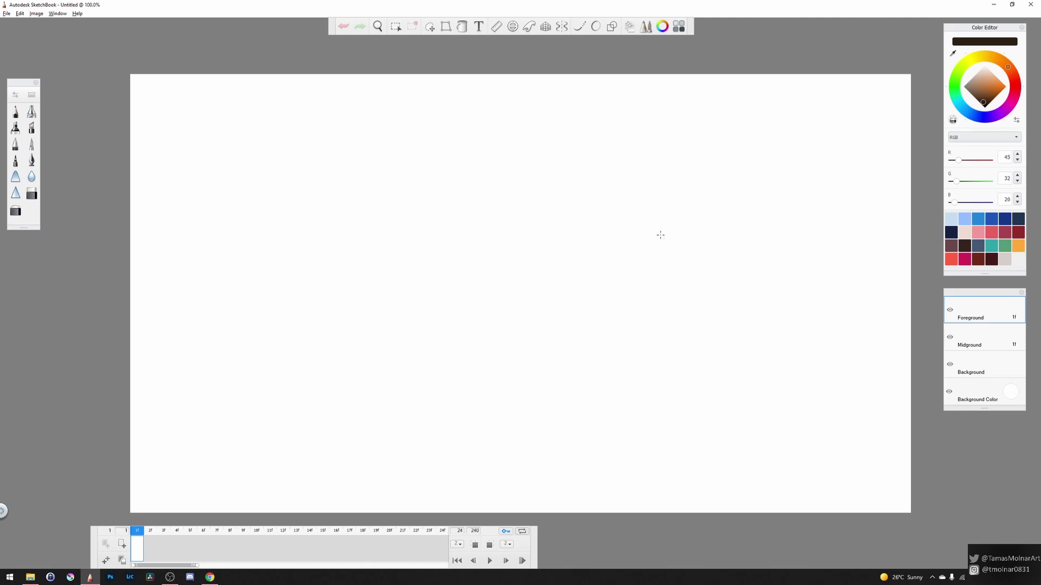
- Set the FlipBook background colour to a pale tan beige
{"action": "left_click", "coordinate": [1012, 395]}
{"action": "left_click", "coordinate": [1017, 387]}
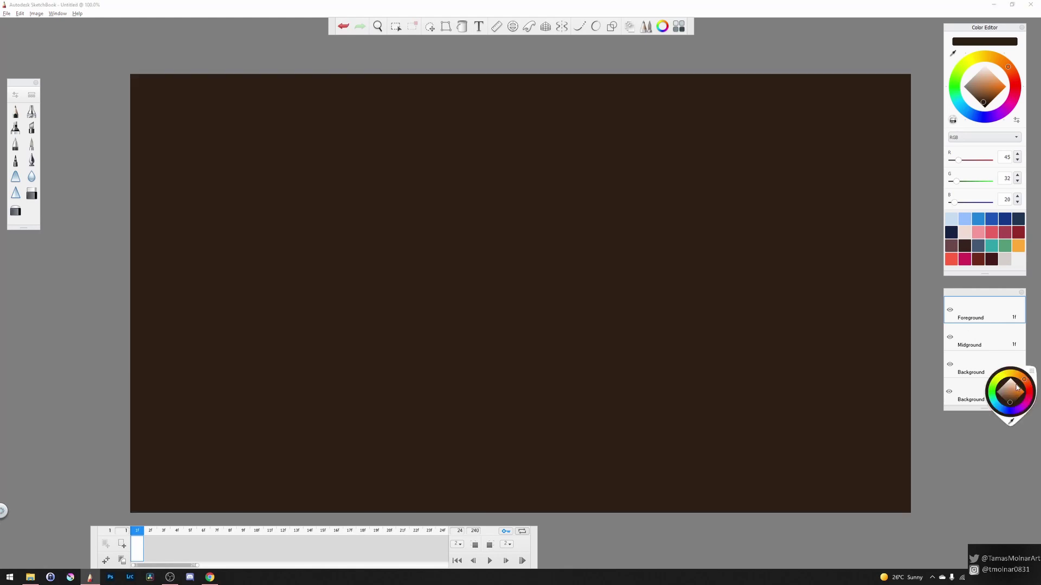
{"action": "left_click", "coordinate": [1005, 389]}
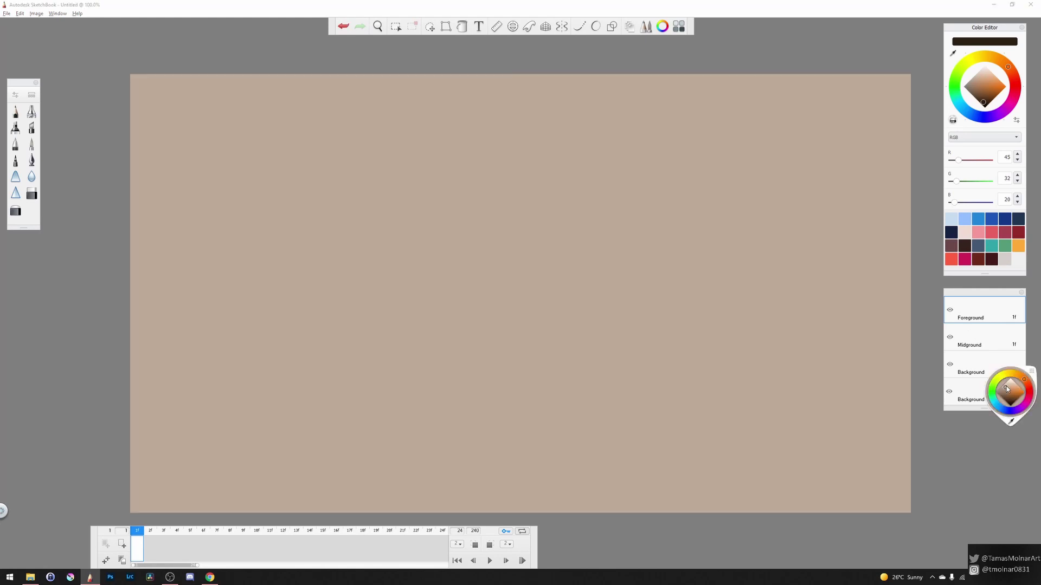
{"action": "left_click", "coordinate": [1007, 389]}
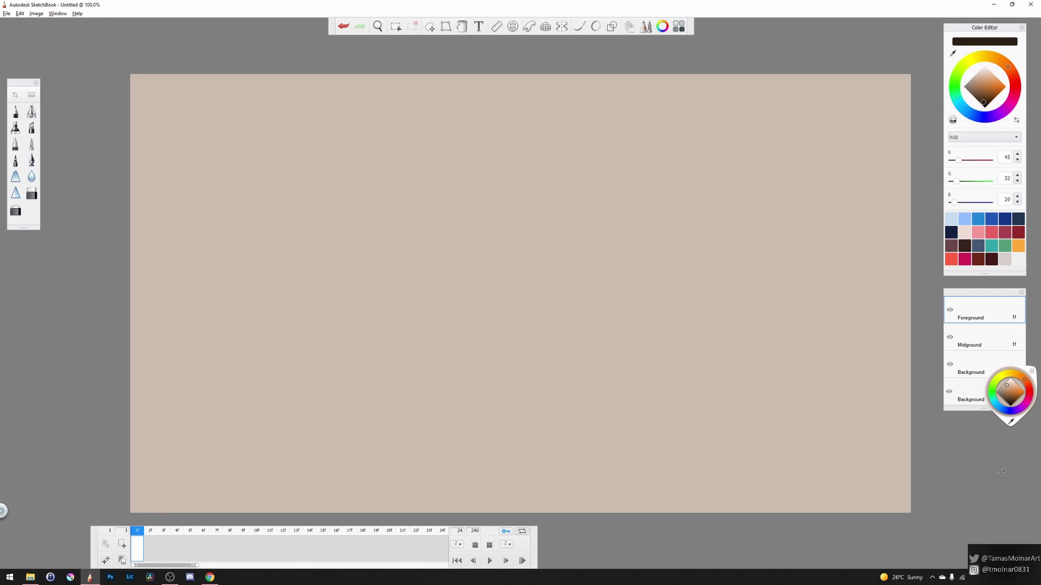
- On the Background layer, paint a dark L-shaped stroke in the lower-left corner, darkening the horizontal arm
{"action": "left_click", "coordinate": [995, 368]}
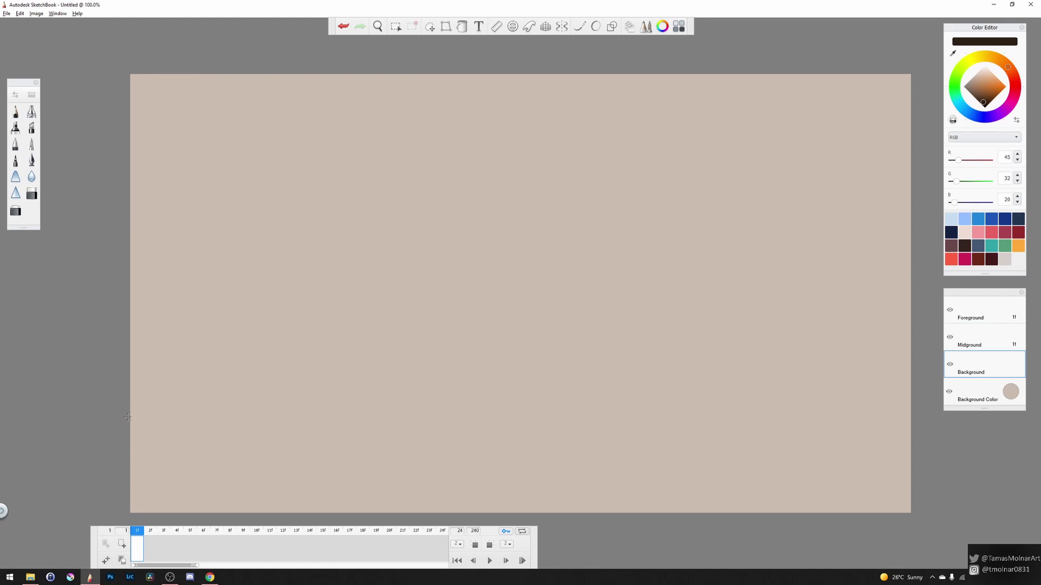
{"action": "mouse_move", "coordinate": [127, 416]}
{"action": "left_mouse_down"}
{"action": "mouse_move", "coordinate": [237, 417]}
{"action": "mouse_move", "coordinate": [241, 506]}
{"action": "left_mouse_up"}
{"action": "left_click_drag", "start_coordinate": [233, 418], "coordinate": [241, 504]}
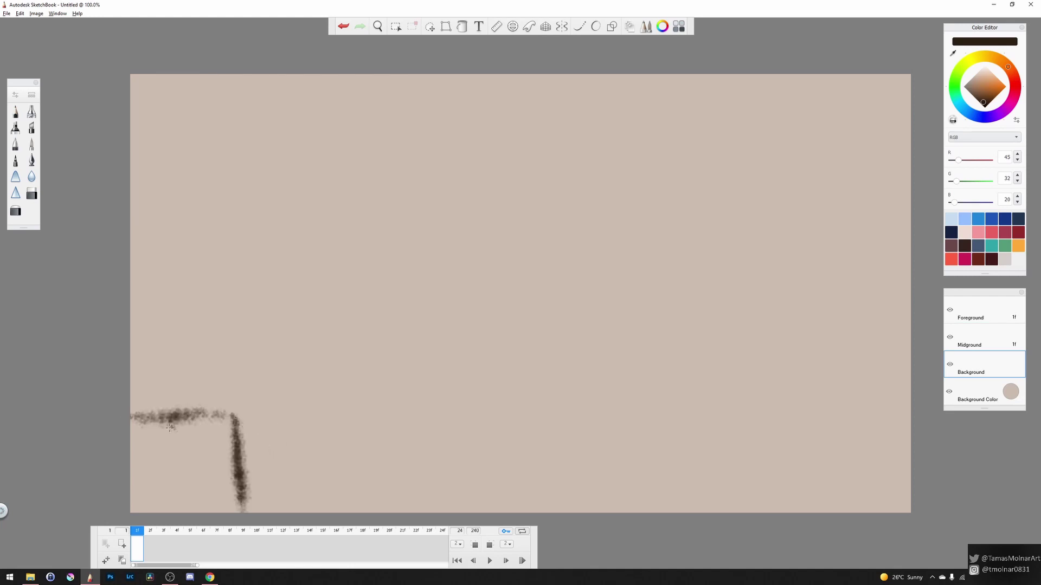
{"action": "left_click_drag", "start_coordinate": [120, 418], "coordinate": [239, 416]}
{"action": "left_click_drag", "start_coordinate": [161, 416], "coordinate": [234, 416]}
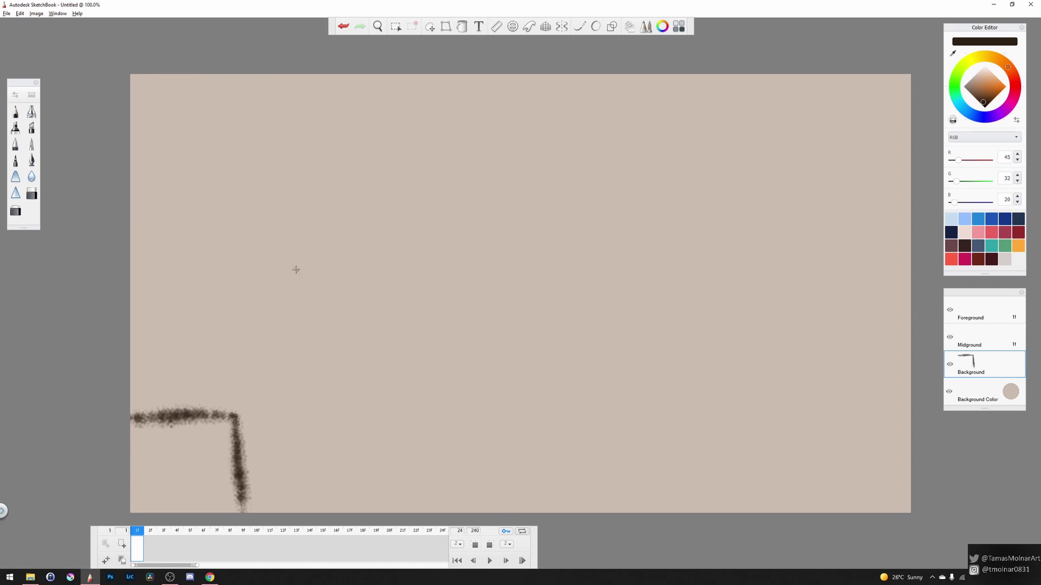
- On the Foreground layer, set the brush size to 62.4 and draw a ball circle above the stroke's corner
{"action": "left_click", "coordinate": [994, 312]}
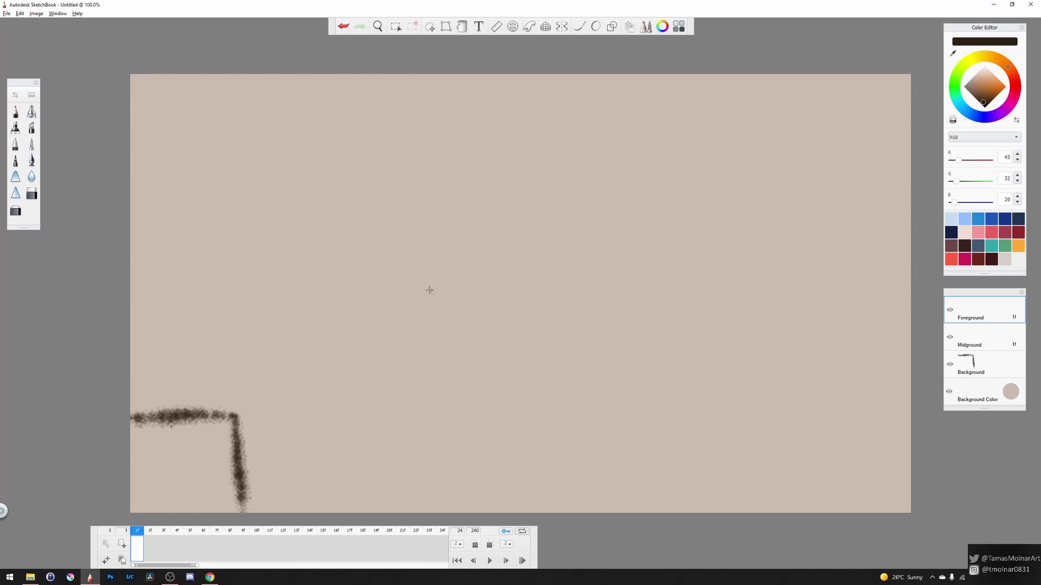
{"action": "key", "text": "bracketright"}
{"action": "mouse_move", "coordinate": [207, 381]}
{"action": "left_mouse_down"}
{"action": "mouse_move", "coordinate": [214, 404]}
{"action": "mouse_move", "coordinate": [198, 380]}
{"action": "mouse_move", "coordinate": [230, 391]}
{"action": "mouse_move", "coordinate": [219, 397]}
{"action": "mouse_move", "coordinate": [218, 370]}
{"action": "left_mouse_up"}
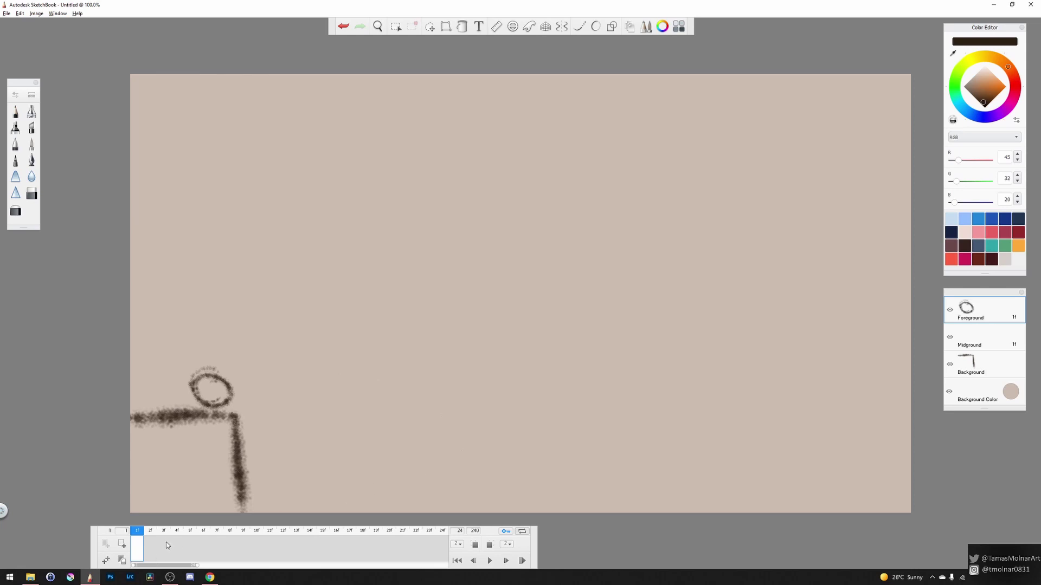
- Add a blank Foreground keyframe at frame 3 and turn on previous and next onion skins
{"action": "left_click", "coordinate": [164, 542]}
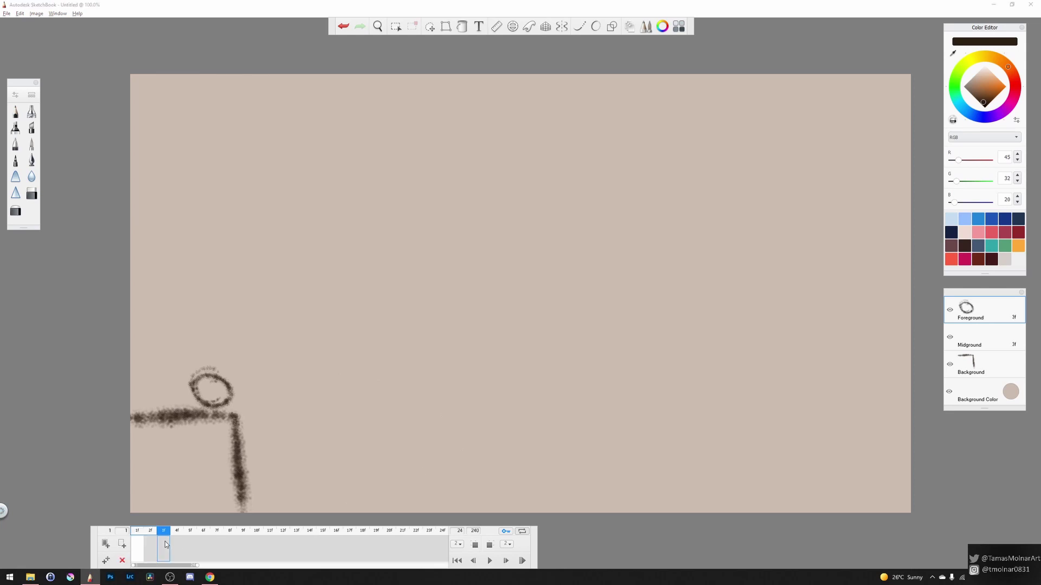
{"action": "left_click", "coordinate": [166, 546]}
{"action": "left_click", "coordinate": [106, 545]}
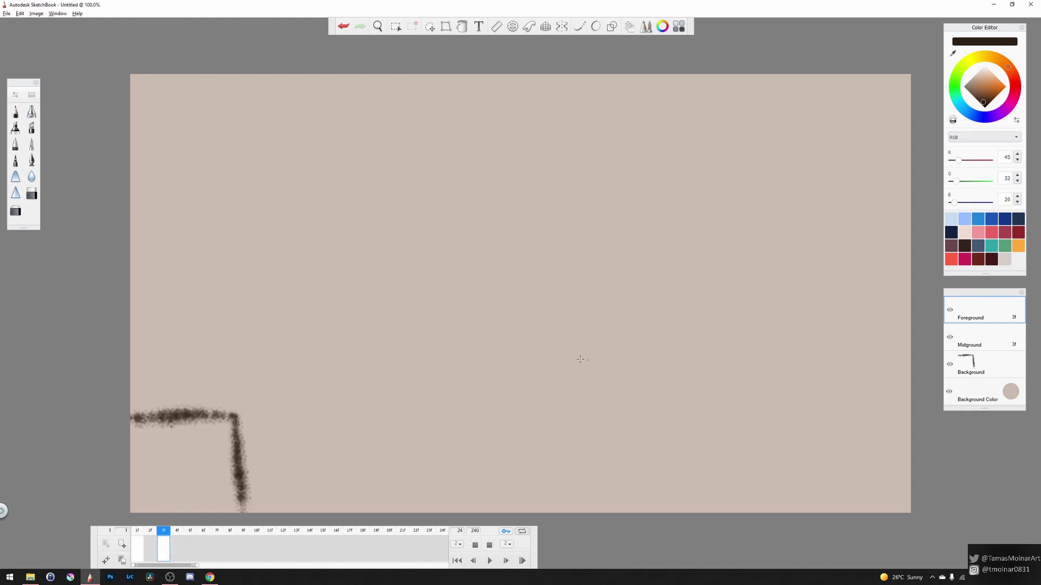
{"action": "left_click", "coordinate": [475, 545]}
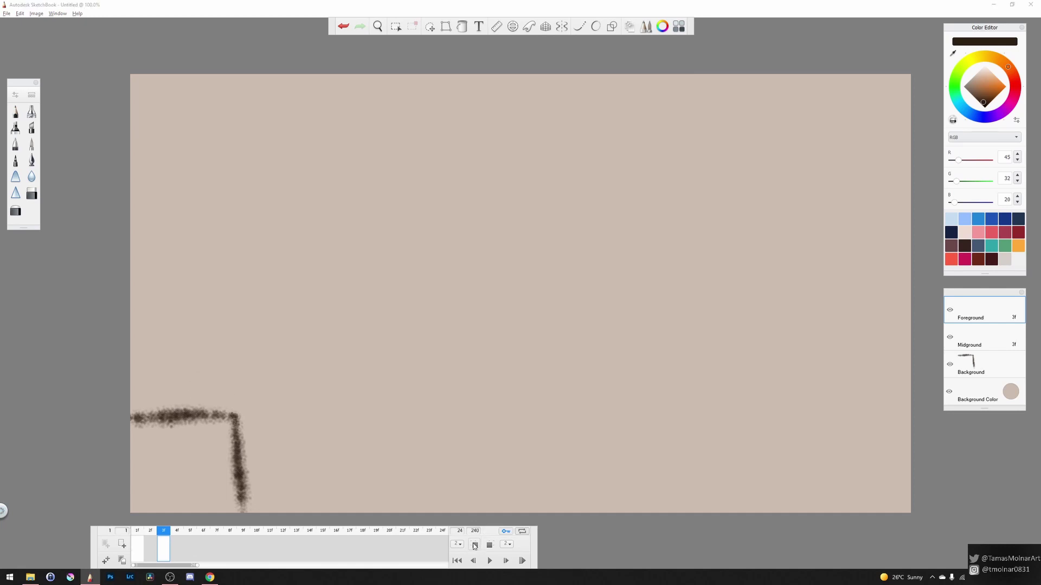
{"action": "left_click", "coordinate": [489, 545]}
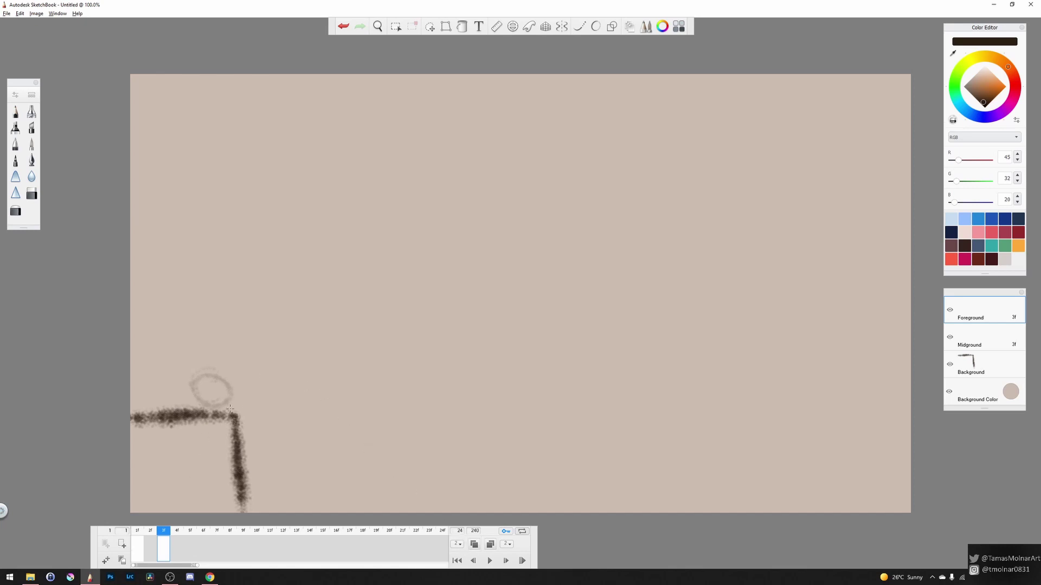
- Draw the ball on frame 3 over the ghost, then add a frame 5 keyframe with the ball further right
{"action": "mouse_move", "coordinate": [223, 383]}
{"action": "left_mouse_down"}
{"action": "mouse_move", "coordinate": [214, 398]}
{"action": "mouse_move", "coordinate": [246, 398]}
{"action": "mouse_move", "coordinate": [217, 379]}
{"action": "mouse_move", "coordinate": [237, 402]}
{"action": "mouse_move", "coordinate": [219, 403]}
{"action": "left_mouse_up"}
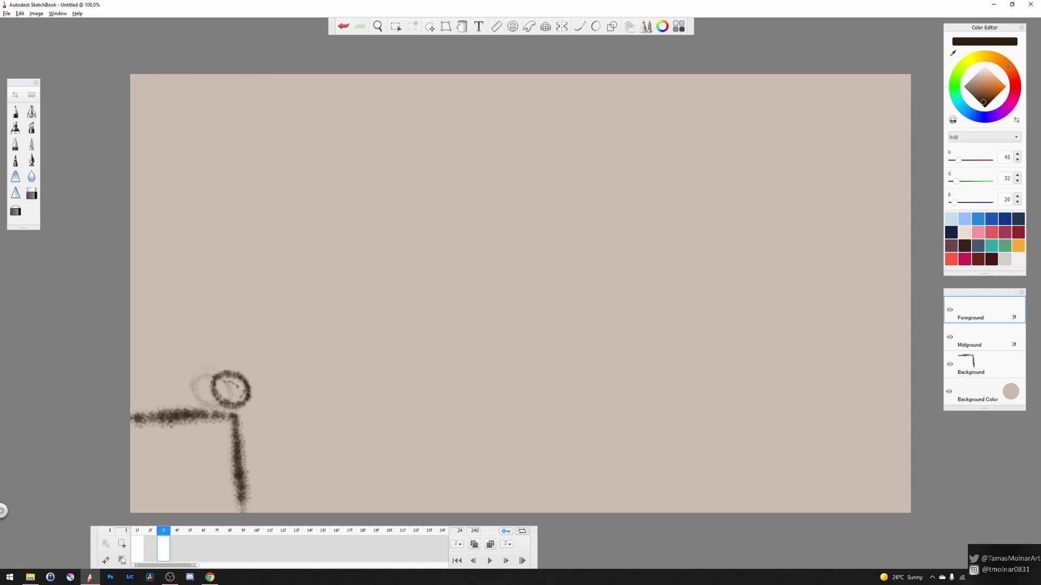
{"action": "left_click", "coordinate": [190, 545]}
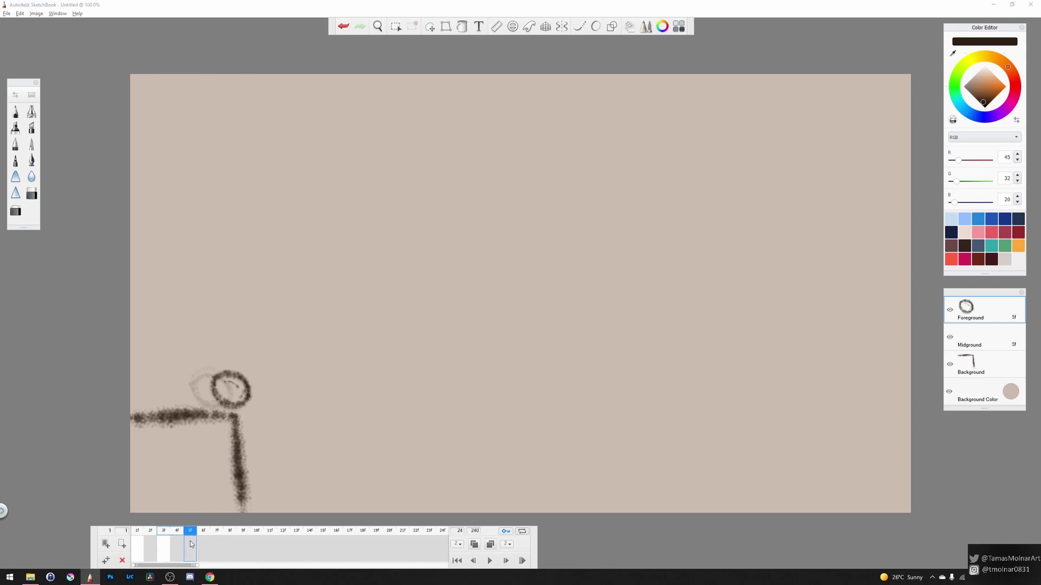
{"action": "left_click", "coordinate": [106, 545]}
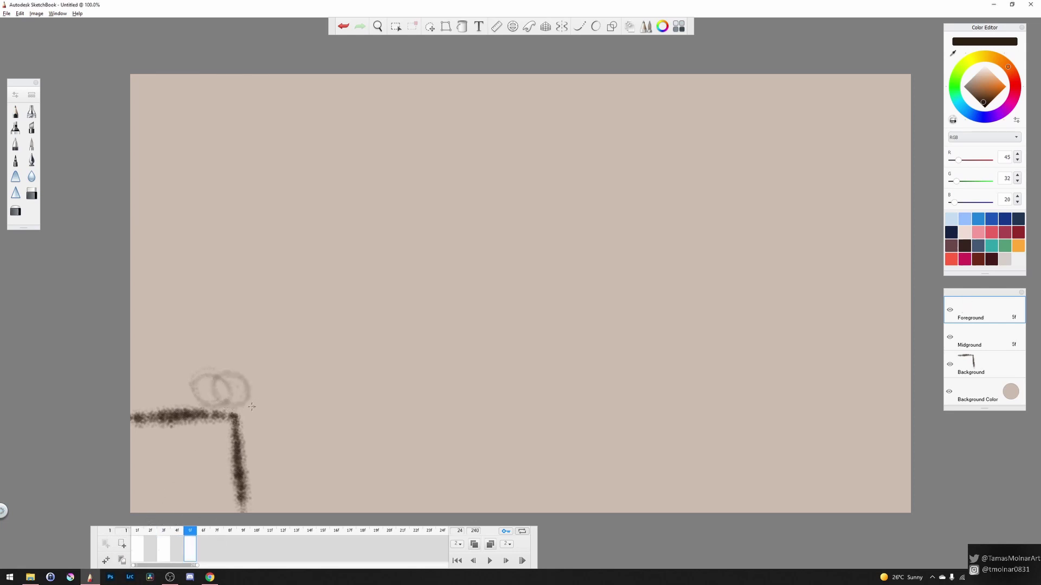
{"action": "mouse_move", "coordinate": [251, 406]}
{"action": "left_mouse_down"}
{"action": "mouse_move", "coordinate": [233, 406]}
{"action": "mouse_move", "coordinate": [263, 388]}
{"action": "mouse_move", "coordinate": [232, 404]}
{"action": "mouse_move", "coordinate": [244, 407]}
{"action": "left_mouse_up"}
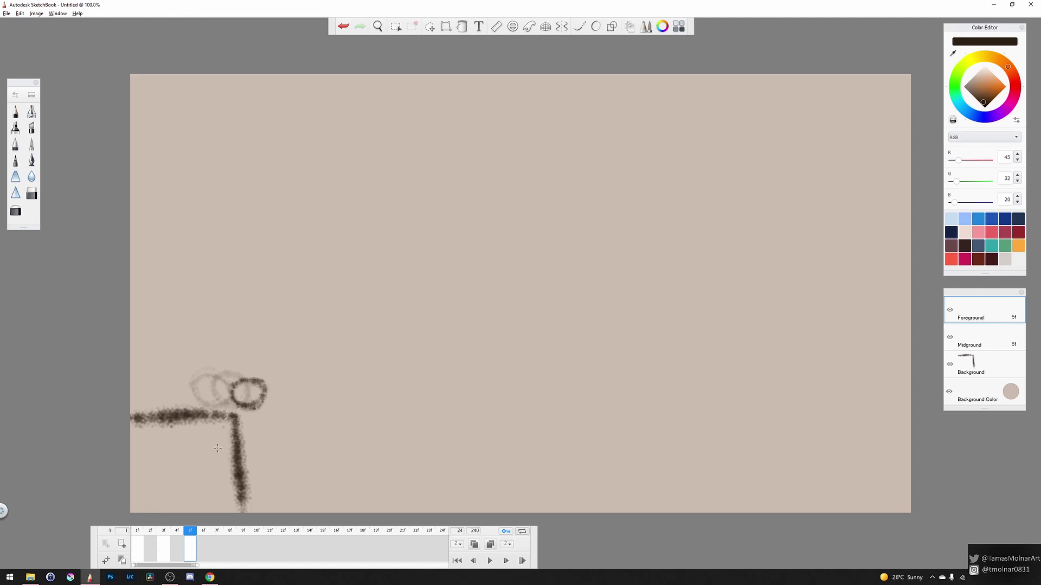
- Flip between frames 1, 3 and 5 to check the ball's motion
{"action": "left_click", "coordinate": [163, 531]}
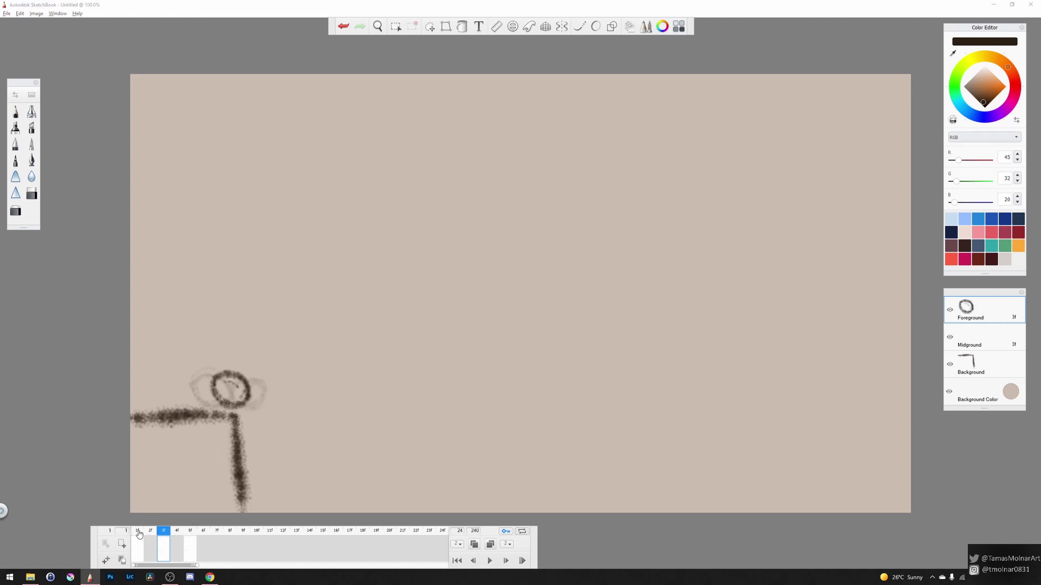
{"action": "left_click", "coordinate": [138, 532]}
{"action": "left_click", "coordinate": [164, 531]}
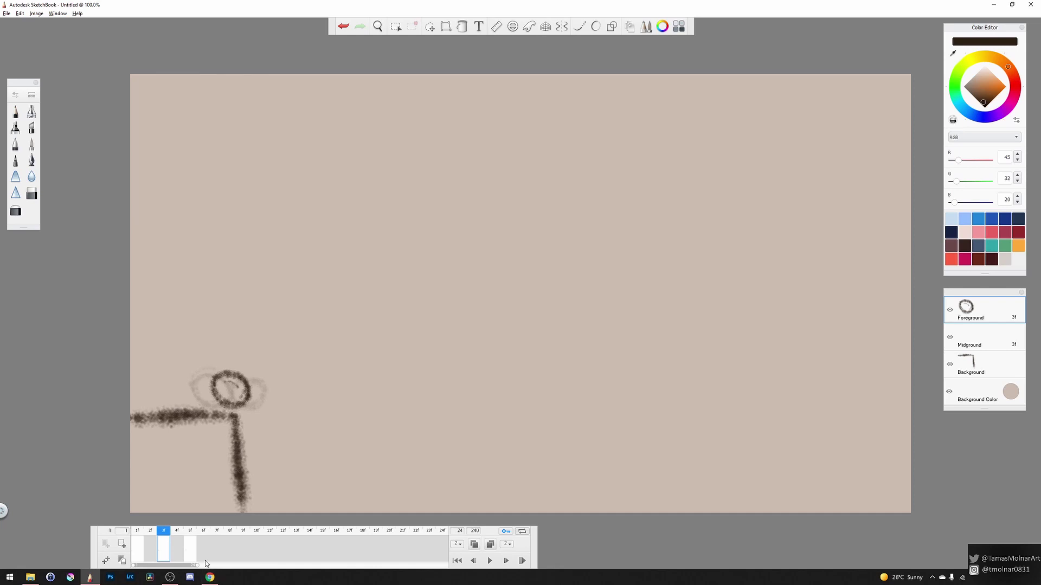
- Duplicate the frame 5 keyframe to frame 7, then clear that copy and return to frame 5
{"action": "left_click", "coordinate": [190, 549]}
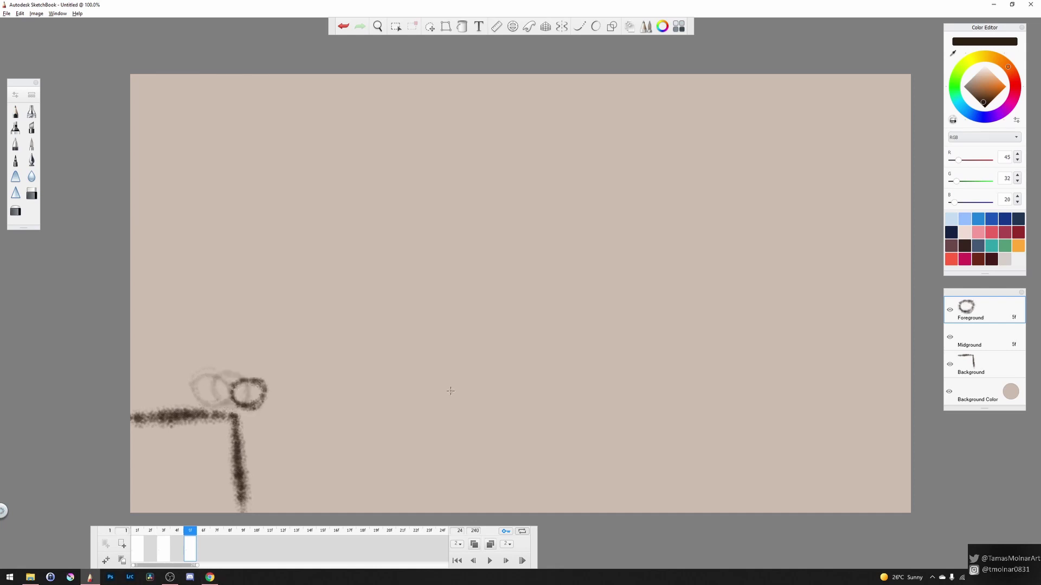
{"action": "left_click", "coordinate": [106, 563]}
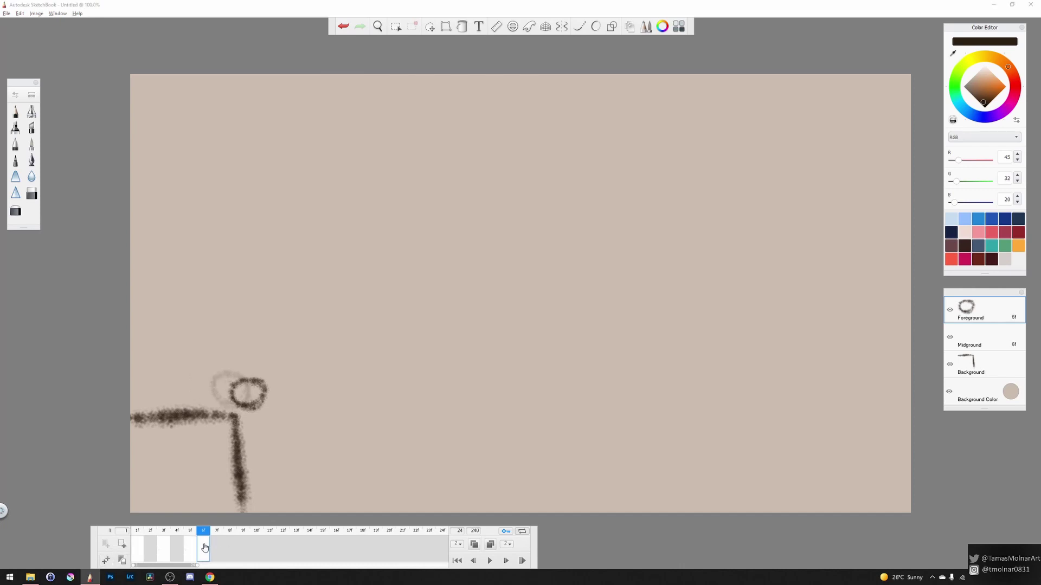
{"action": "left_click_drag", "start_coordinate": [203, 550], "coordinate": [220, 551]}
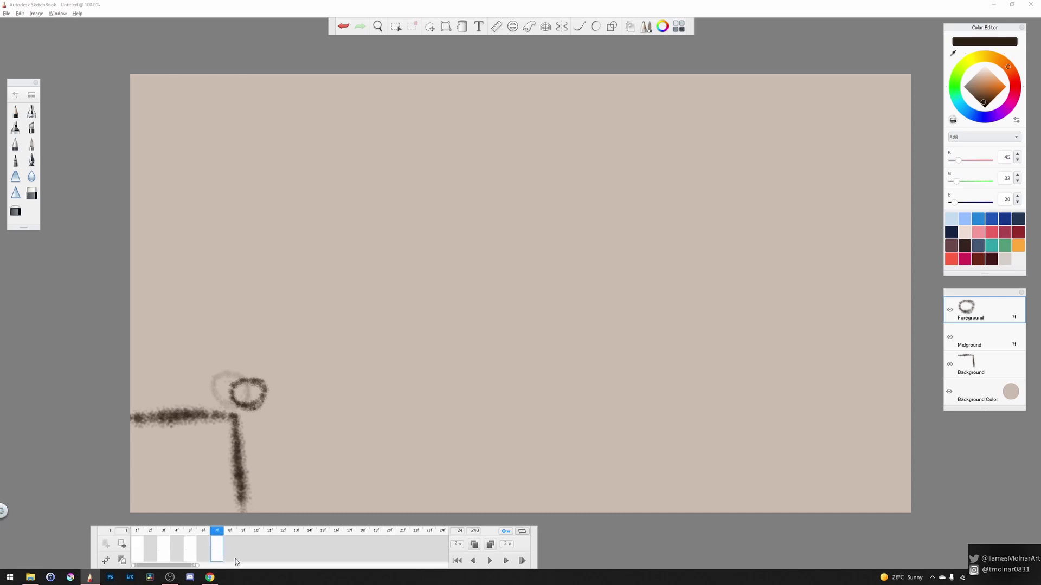
{"action": "left_click", "coordinate": [122, 561]}
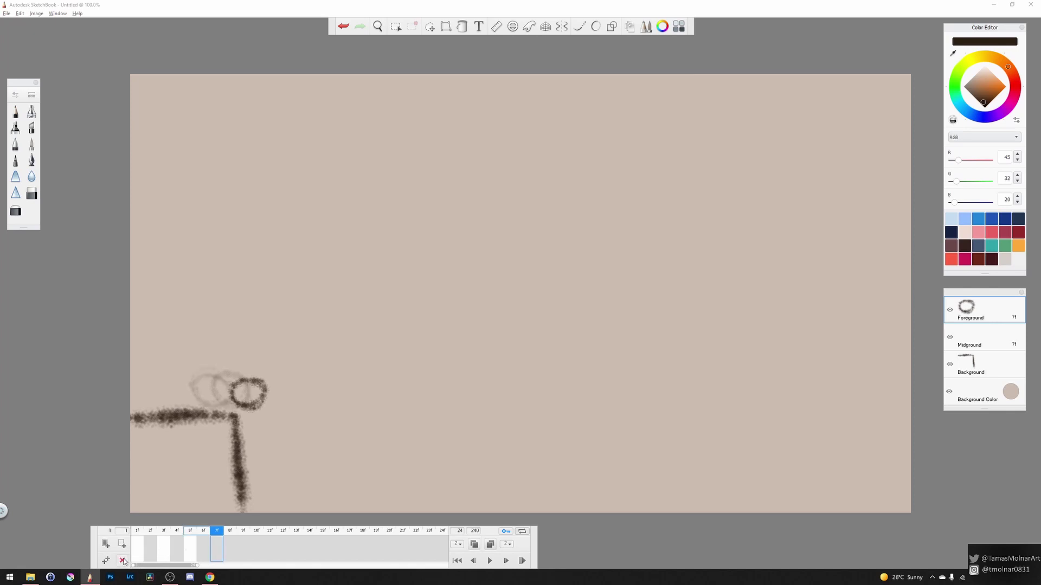
{"action": "left_click", "coordinate": [190, 531]}
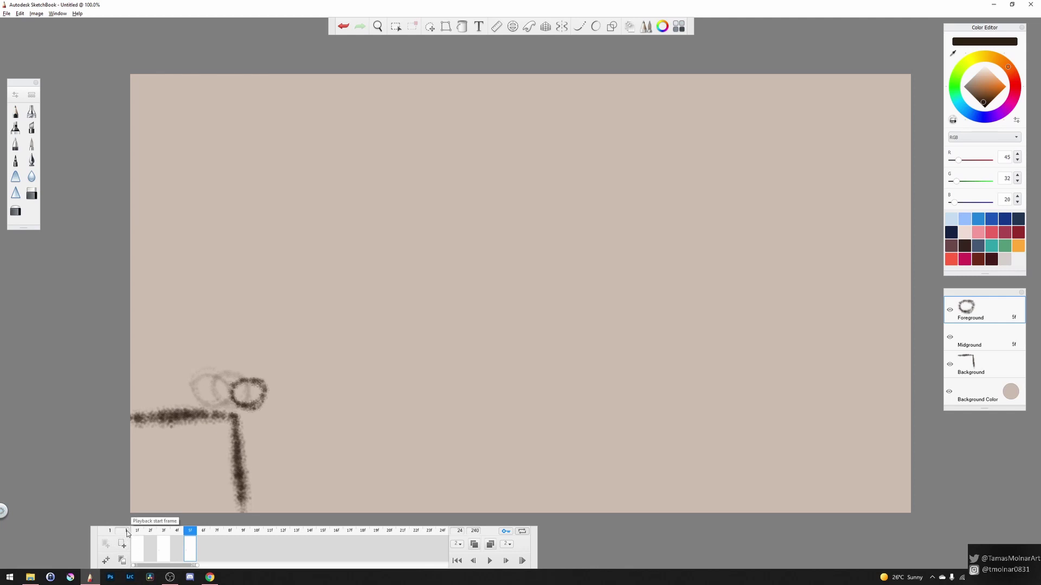
- Set the timeline's playback end frame to 5
{"action": "left_click", "coordinate": [460, 531]}
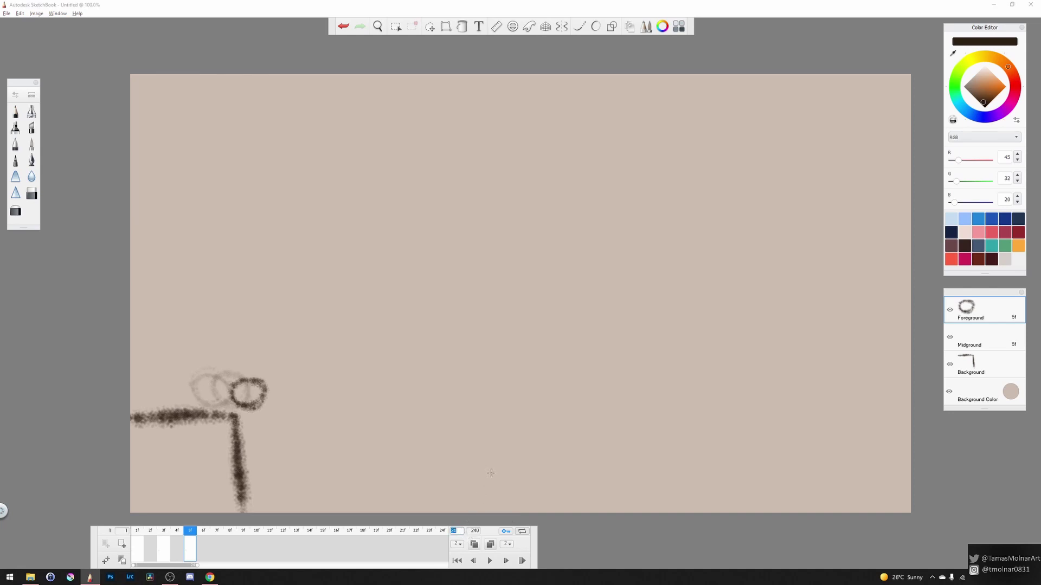
{"action": "key", "text": "Return"}
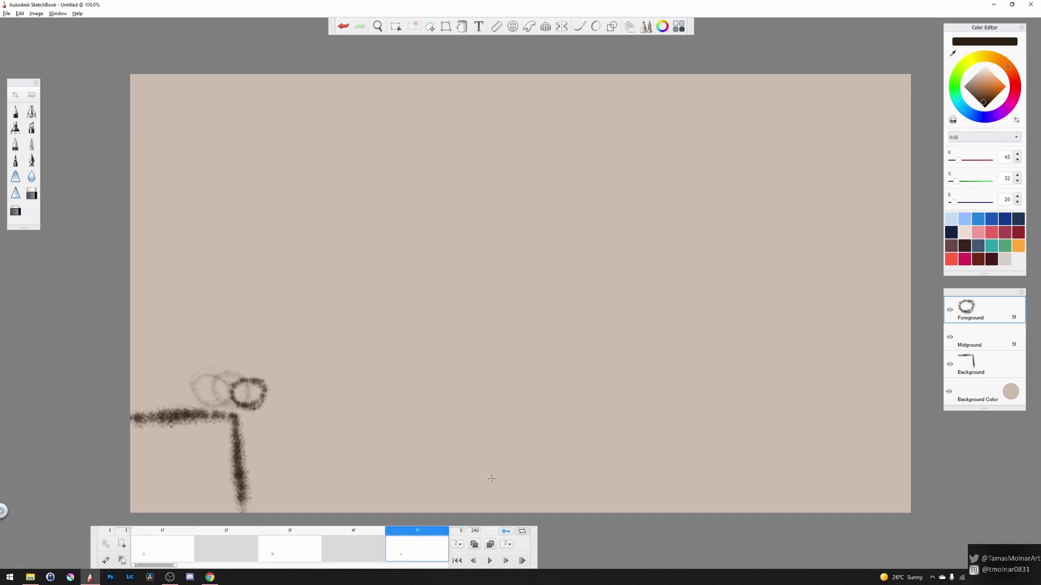
- Preview the animation, then insert empty frames after frame 2 and after frame 5
{"action": "left_click", "coordinate": [490, 560]}
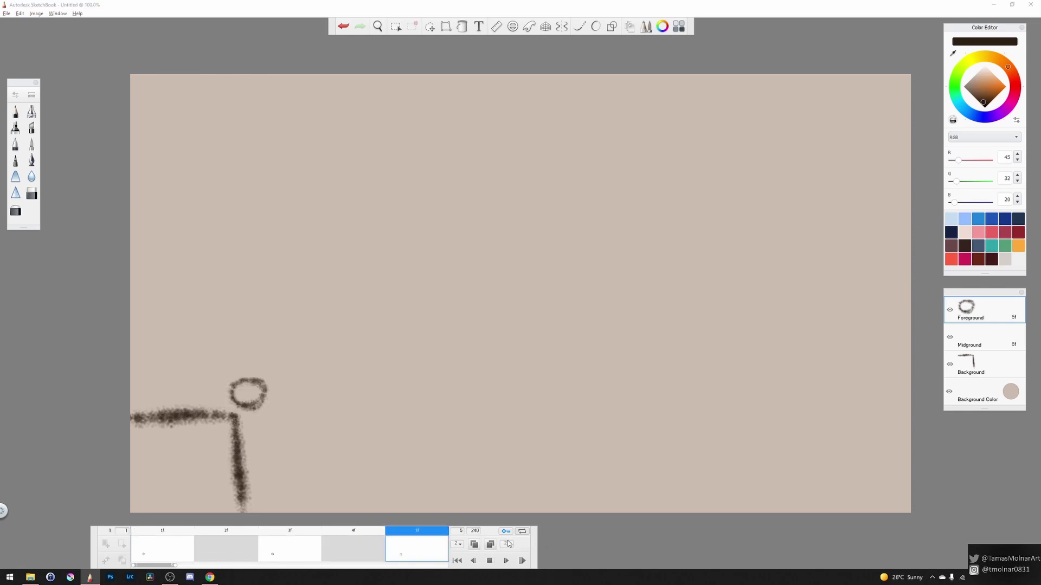
{"action": "left_click", "coordinate": [490, 561]}
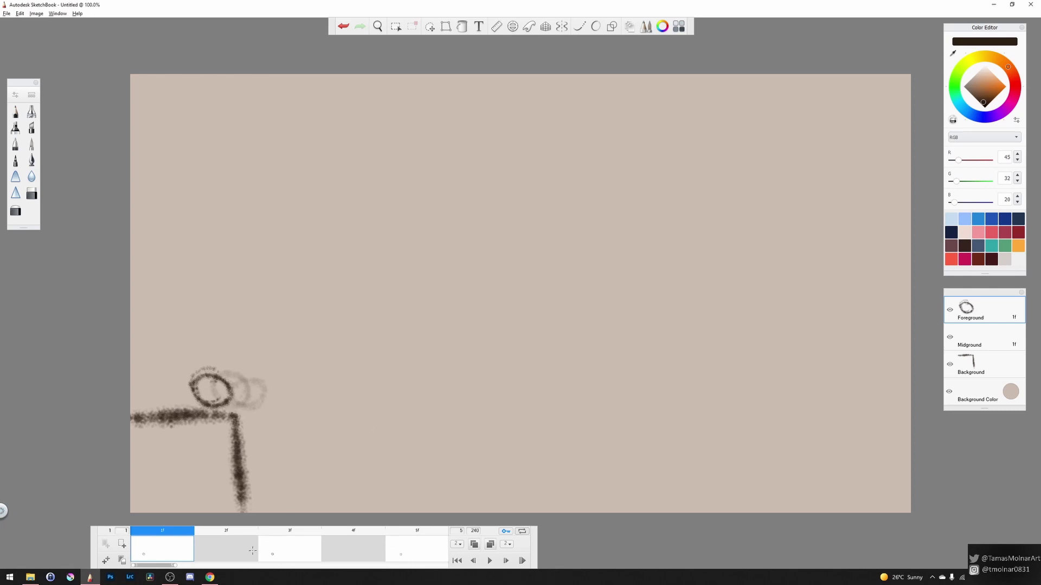
{"action": "left_click", "coordinate": [210, 556]}
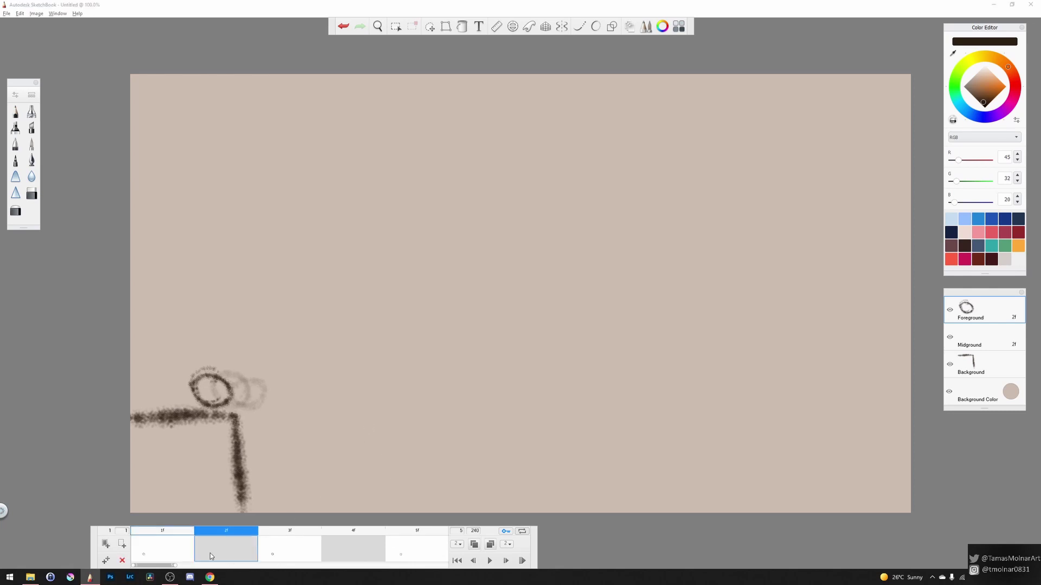
{"action": "left_click", "coordinate": [122, 546]}
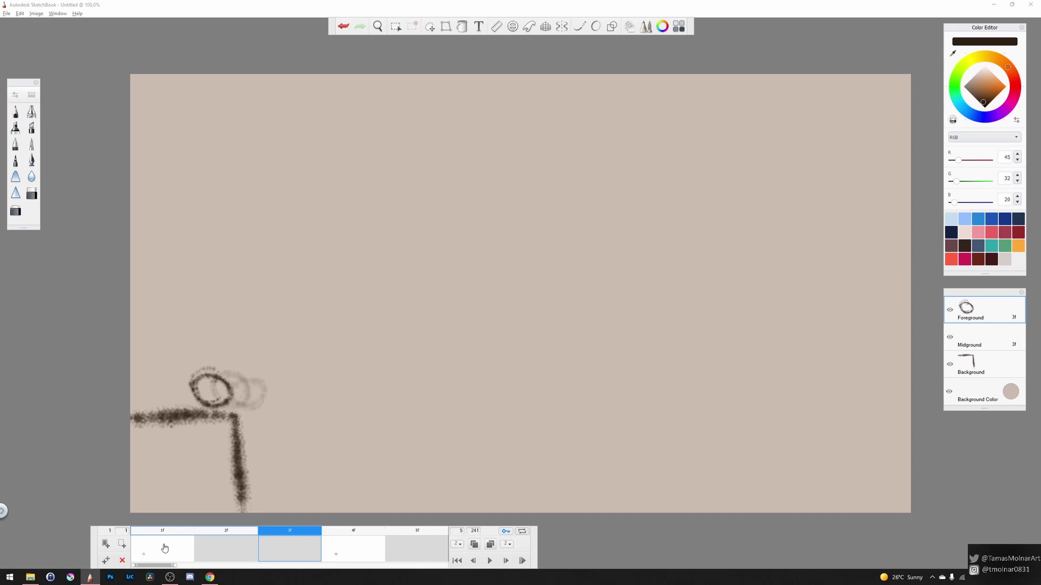
{"action": "left_click", "coordinate": [404, 544]}
{"action": "left_click", "coordinate": [123, 546]}
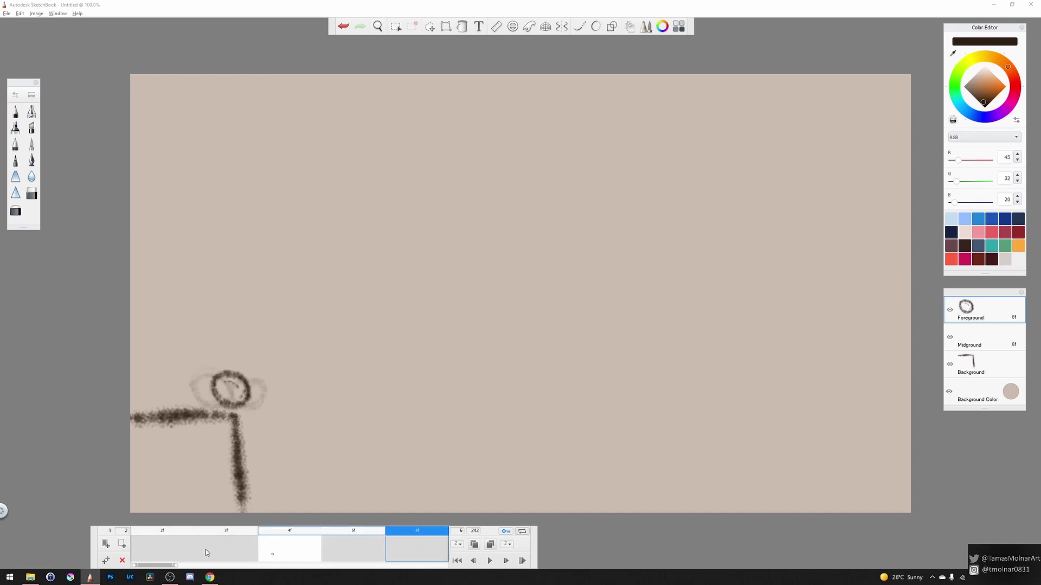
- Set the playback range to frames 1 through 10 and view frame 8
{"action": "left_click", "coordinate": [461, 530]}
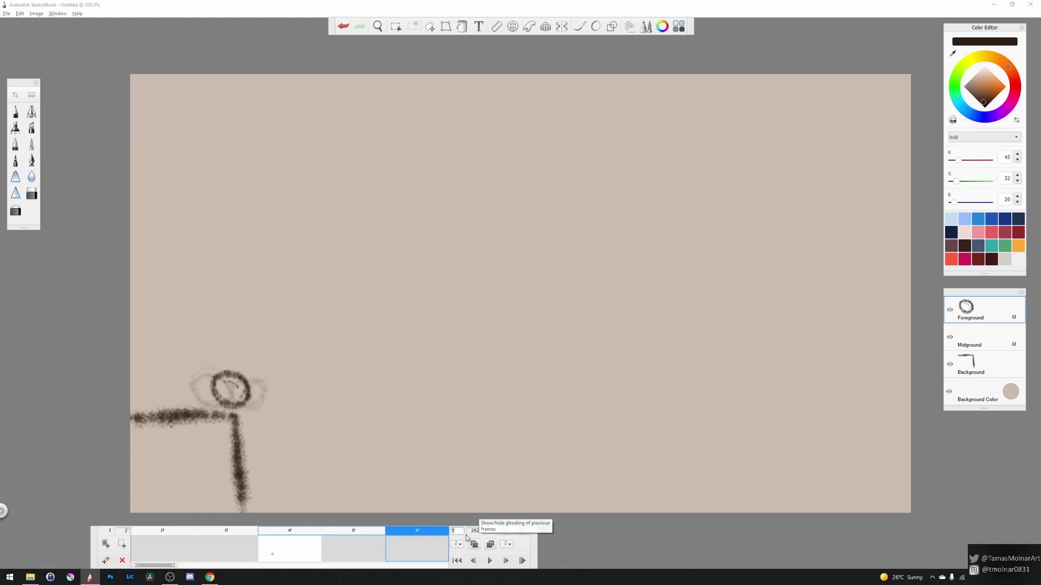
{"action": "type", "text": "10"}
{"action": "key", "text": "Return"}
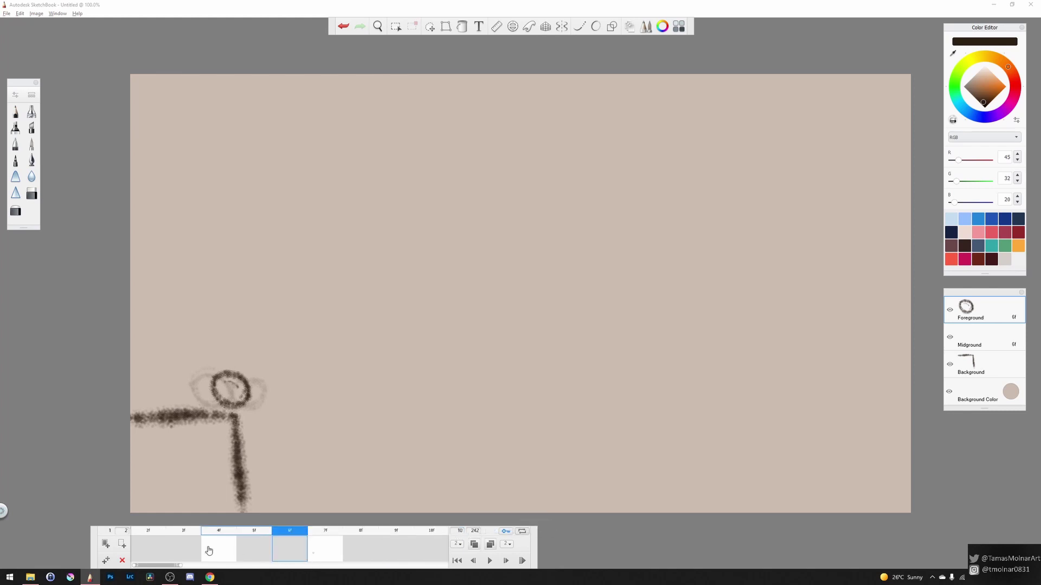
{"action": "left_click", "coordinate": [122, 534]}
{"action": "type", "text": "1"}
{"action": "key", "text": "Return"}
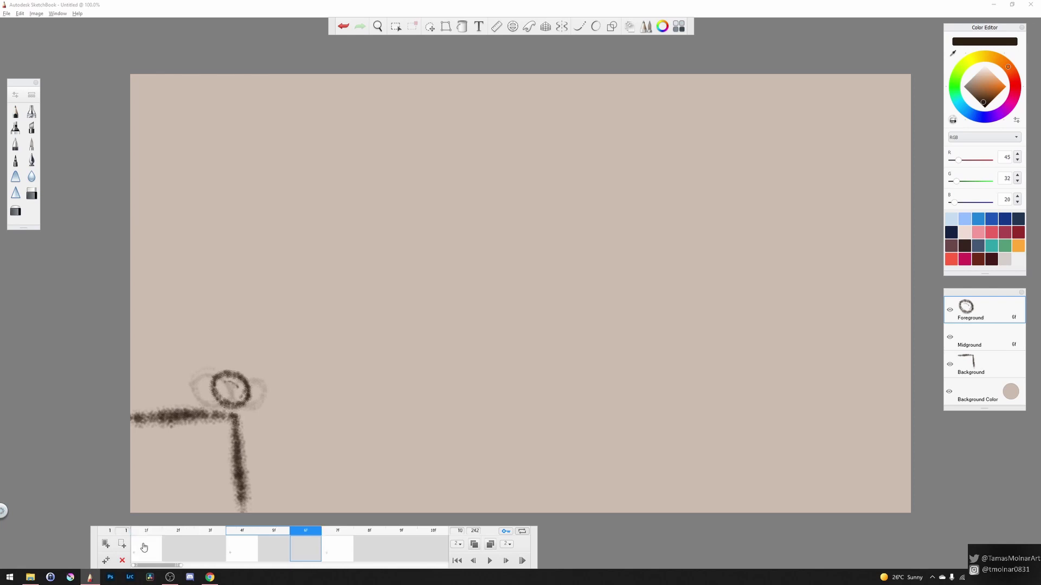
{"action": "left_click", "coordinate": [367, 543]}
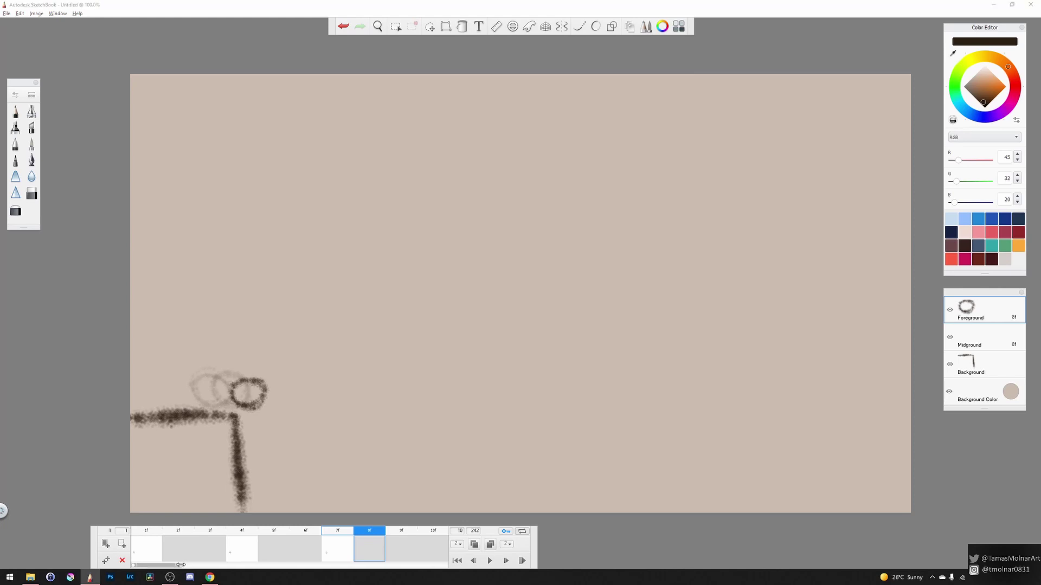
- Zoom the timeline out via its scrollbar so many more frames fit, showing frame 3
{"action": "mouse_move", "coordinate": [180, 565]}
{"action": "left_mouse_down"}
{"action": "mouse_move", "coordinate": [218, 564]}
{"action": "mouse_move", "coordinate": [172, 568]}
{"action": "mouse_move", "coordinate": [189, 567]}
{"action": "left_mouse_up"}
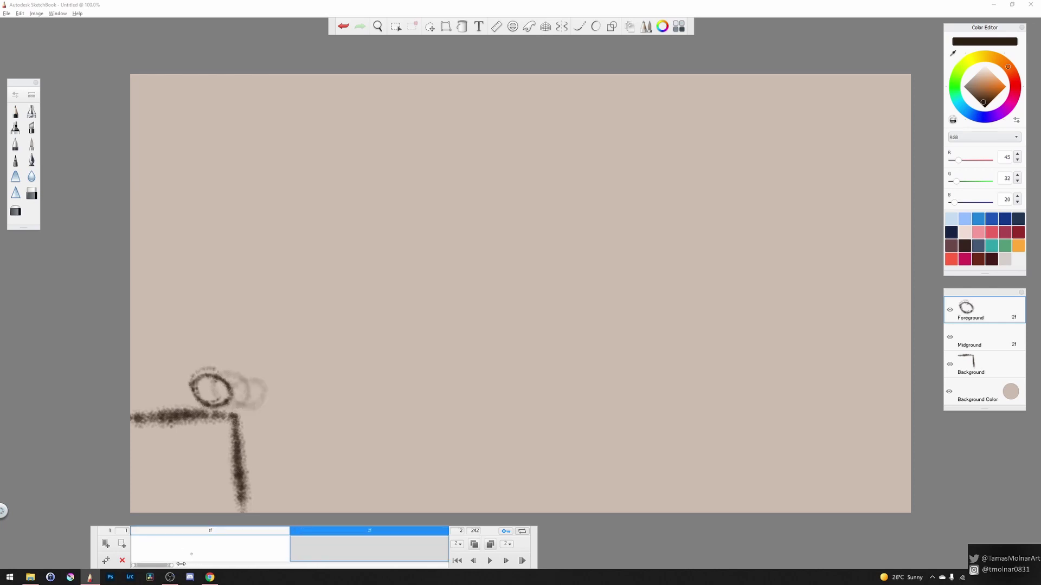
{"action": "left_click_drag", "start_coordinate": [172, 566], "coordinate": [200, 566]}
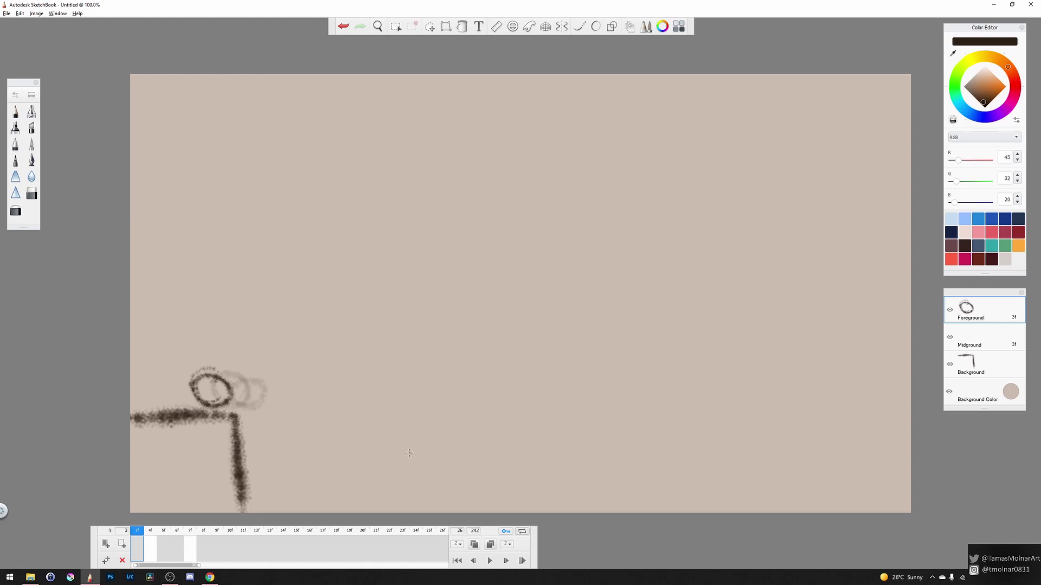
- Open the Export FlipBook dialog and keep PNG Sequence as the export format
{"action": "left_click", "coordinate": [7, 15]}
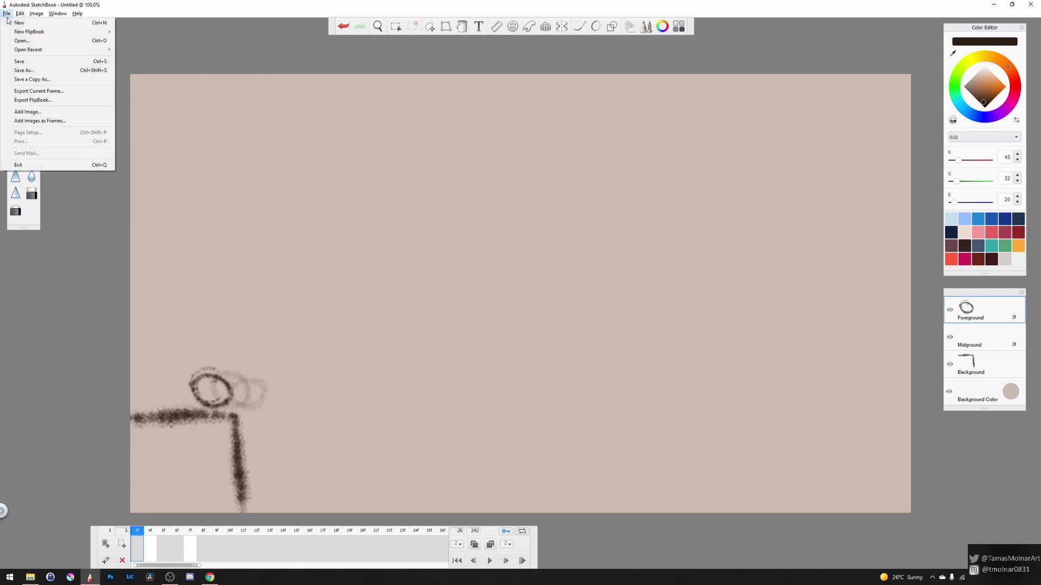
{"action": "left_click", "coordinate": [55, 103]}
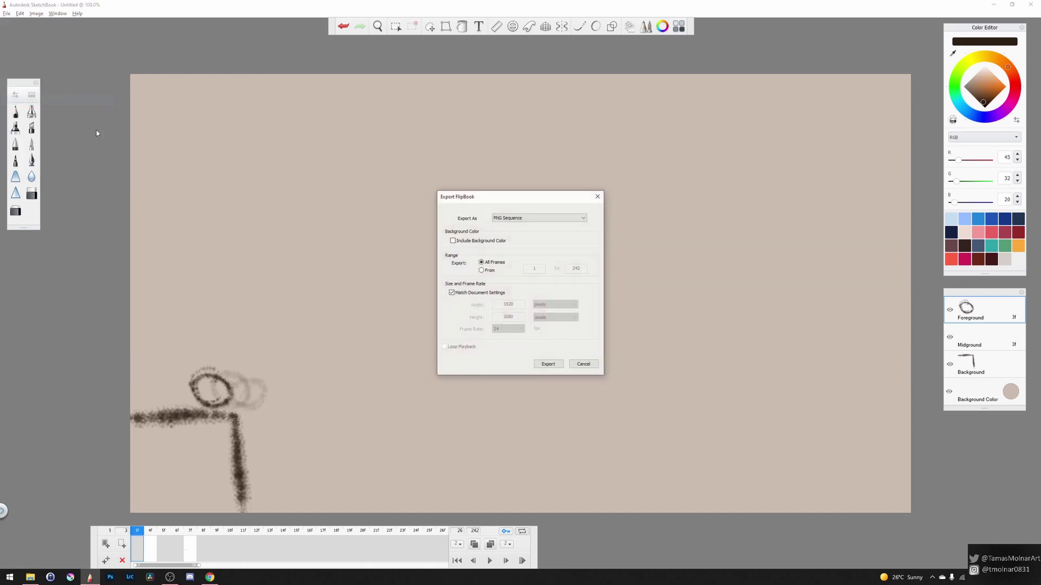
{"action": "left_click", "coordinate": [546, 218]}
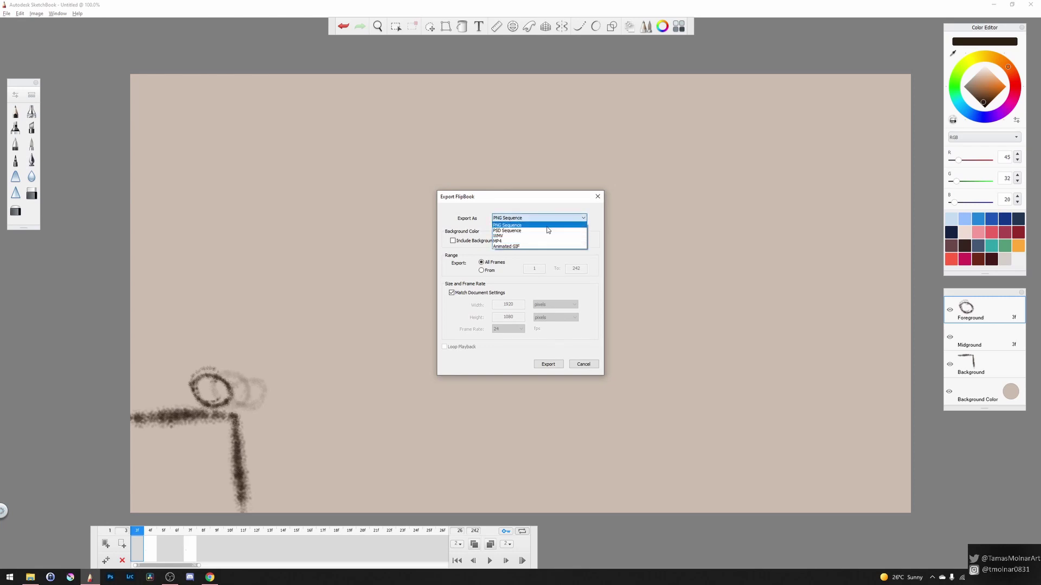
{"action": "left_click", "coordinate": [488, 14]}
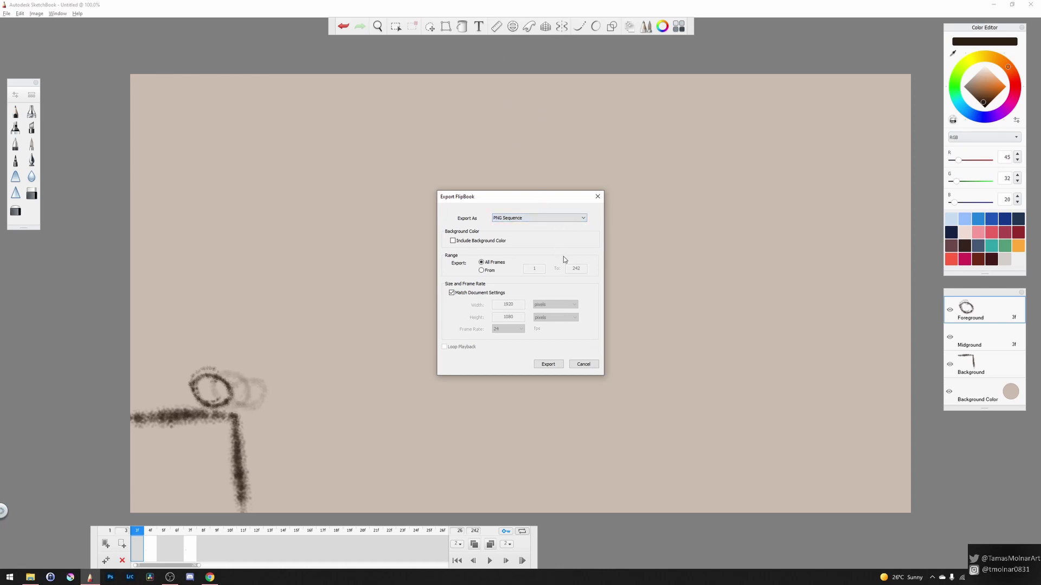